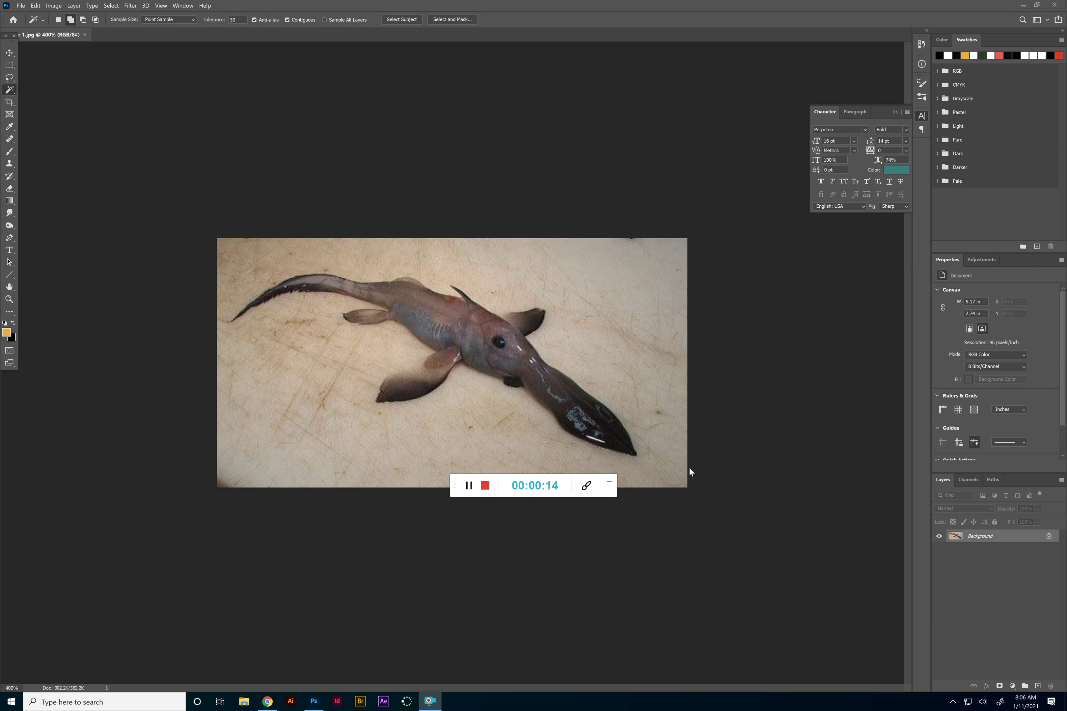
# Duplicate the Background layer and hide the original
pyautogui.click(996, 538)
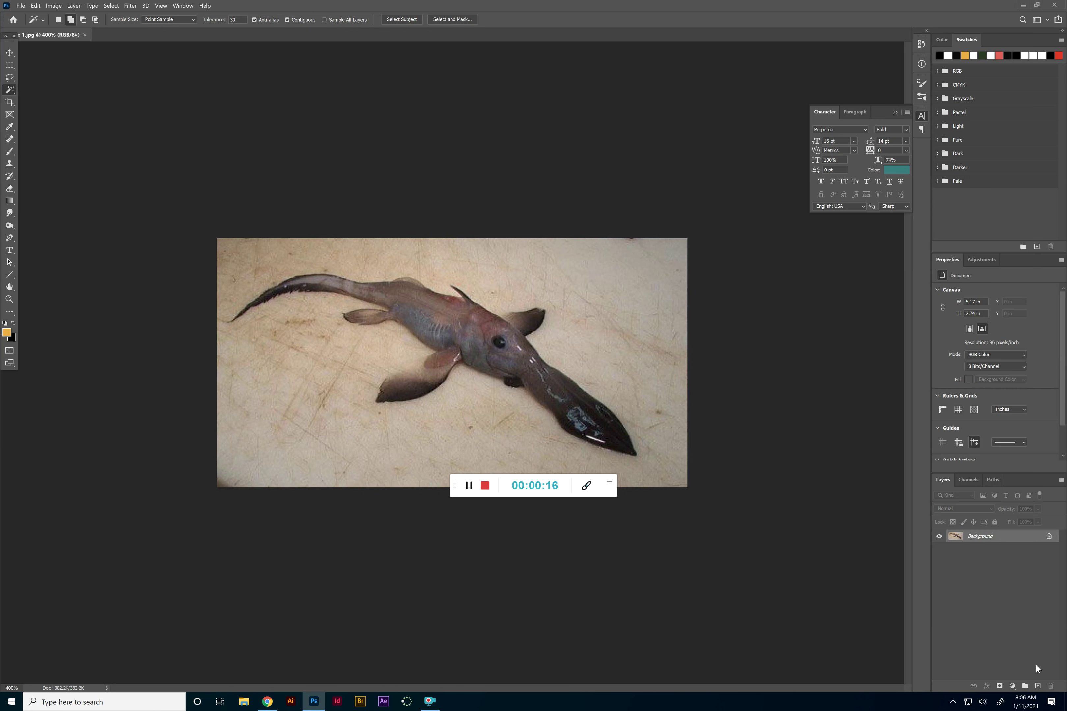
pyautogui.moveTo(1002, 536); pyautogui.dragTo(1039, 684)
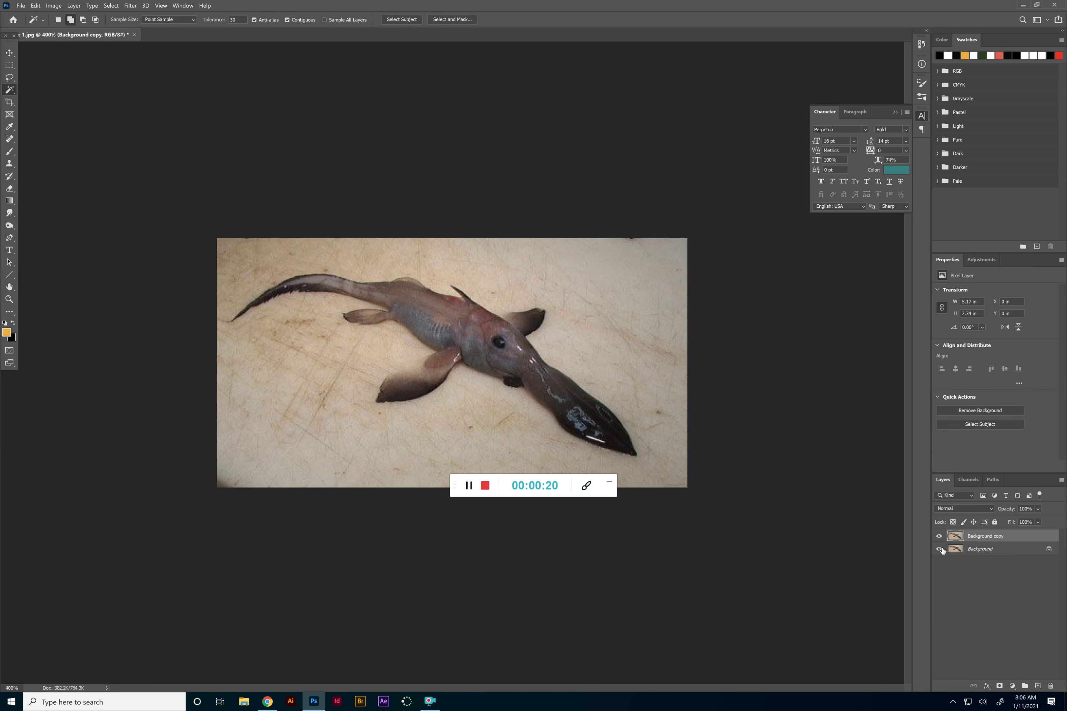
# Make sure the image's color mode is set to RGB Color
pyautogui.click(54, 6)
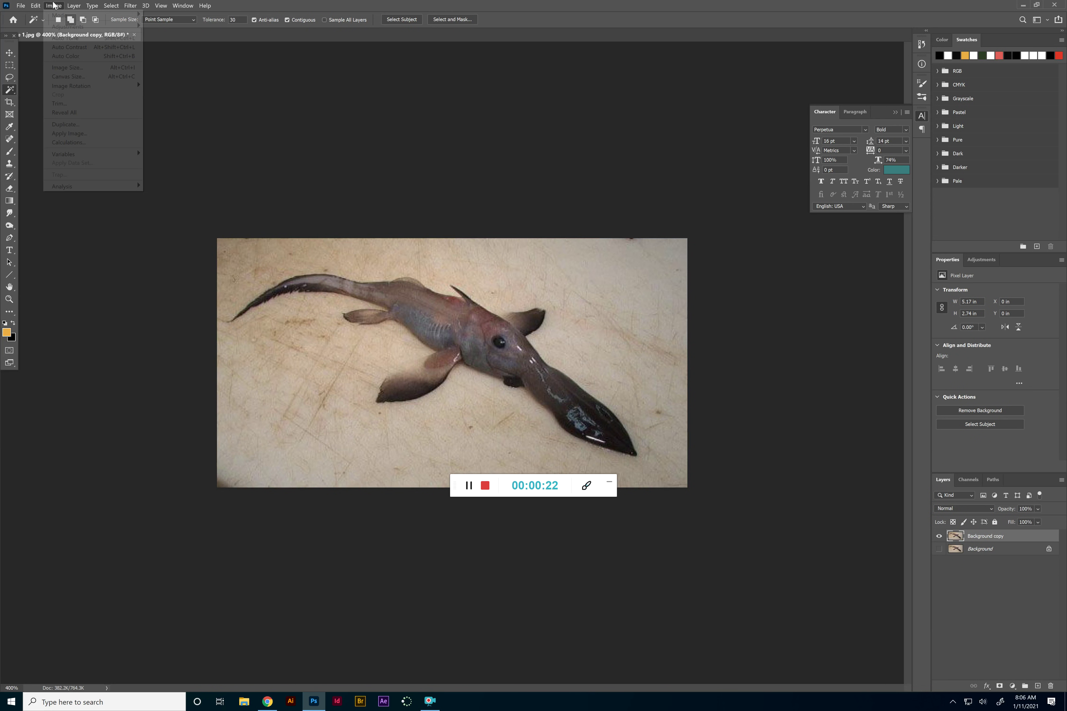
pyautogui.moveTo(53, 26)
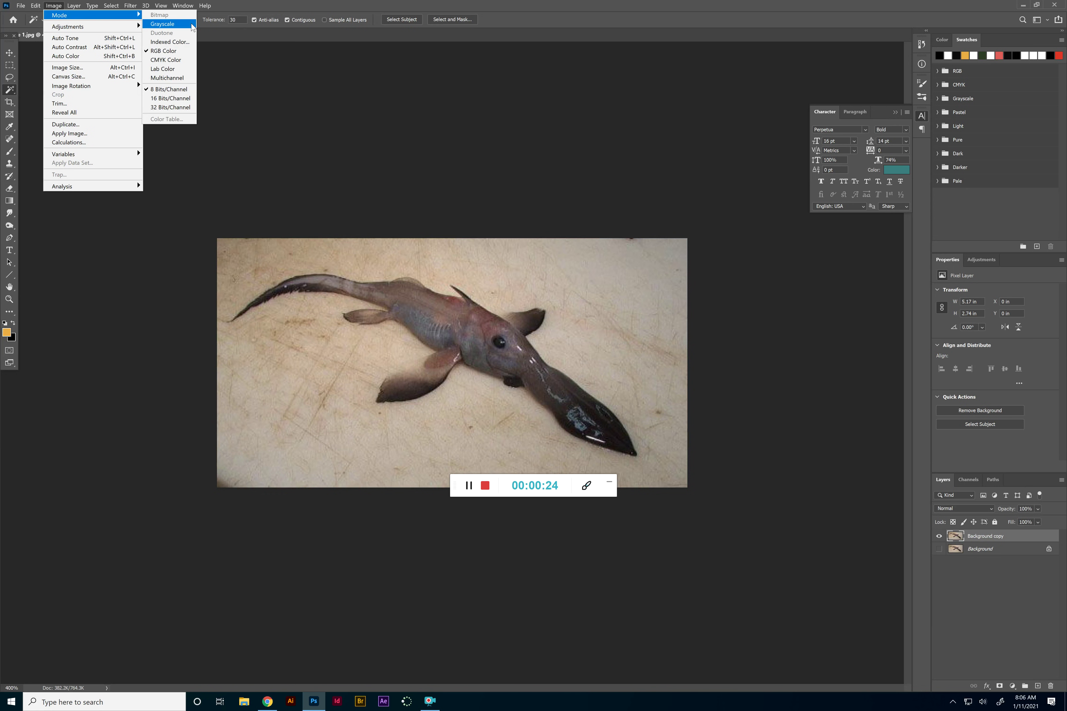
pyautogui.click(179, 54)
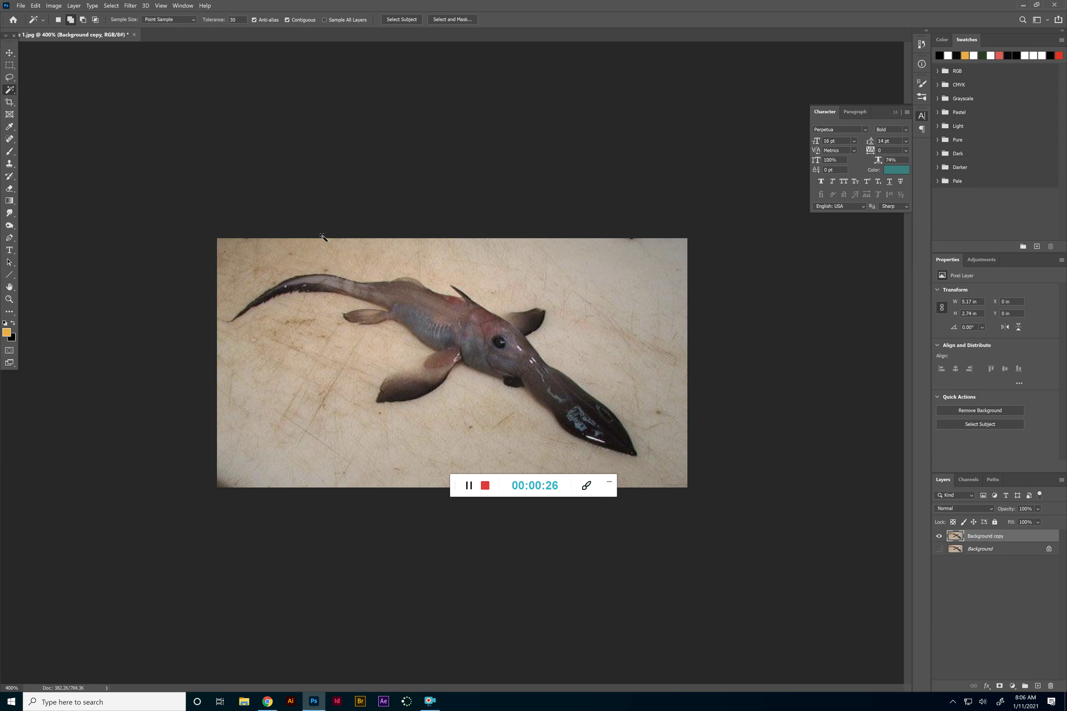
# Try outlining the fish with a freehand Lasso selection and deselect it
pyautogui.click(10, 78)
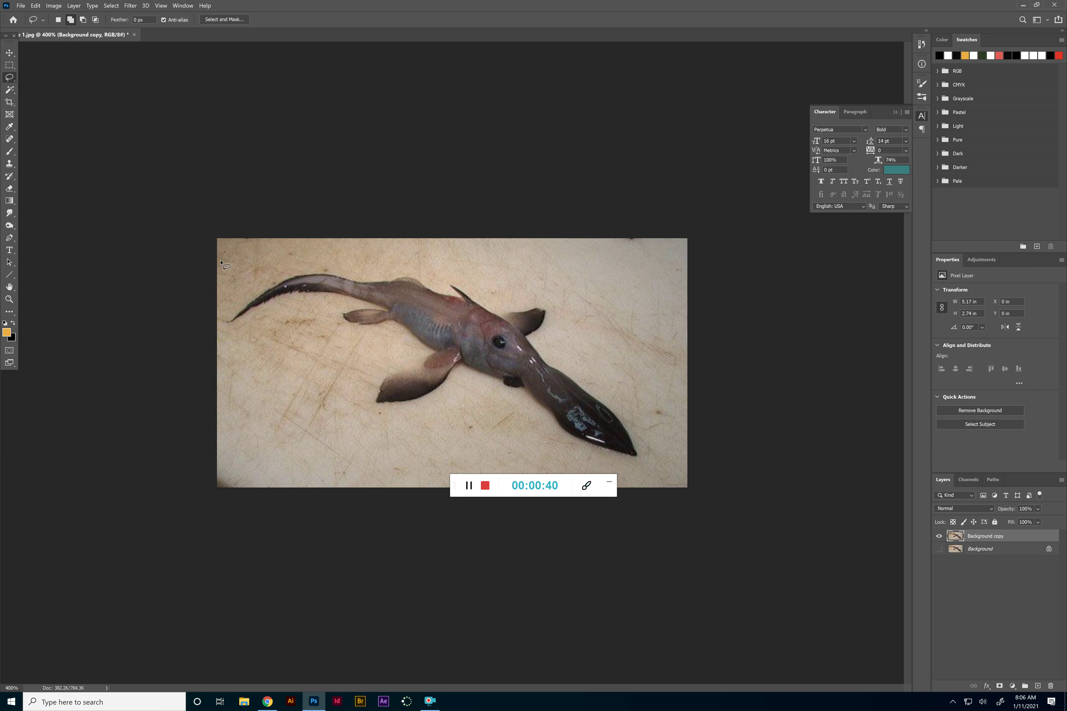
pyautogui.moveTo(252, 303)
pyautogui.mouseDown()
pyautogui.moveTo(309, 273)
pyautogui.moveTo(432, 273)
pyautogui.moveTo(506, 303)
pyautogui.moveTo(549, 306)
pyautogui.moveTo(546, 347)
pyautogui.moveTo(607, 390)
pyautogui.moveTo(636, 426)
pyautogui.moveTo(642, 457)
pyautogui.moveTo(574, 441)
pyautogui.moveTo(542, 409)
pyautogui.moveTo(462, 374)
pyautogui.moveTo(397, 407)
pyautogui.moveTo(373, 404)
pyautogui.moveTo(369, 389)
pyautogui.moveTo(421, 351)
pyautogui.moveTo(412, 338)
pyautogui.moveTo(331, 322)
pyautogui.moveTo(351, 298)
pyautogui.moveTo(287, 298)
pyautogui.moveTo(221, 325)
pyautogui.moveTo(240, 313)
pyautogui.mouseUp()
pyautogui.hotkey('ctrl', 'd')
# Place Polygonal Lasso points loosely around the fish, from its tail over the back, past the snout tip and underneath the head
pyautogui.rightClick(10, 78)
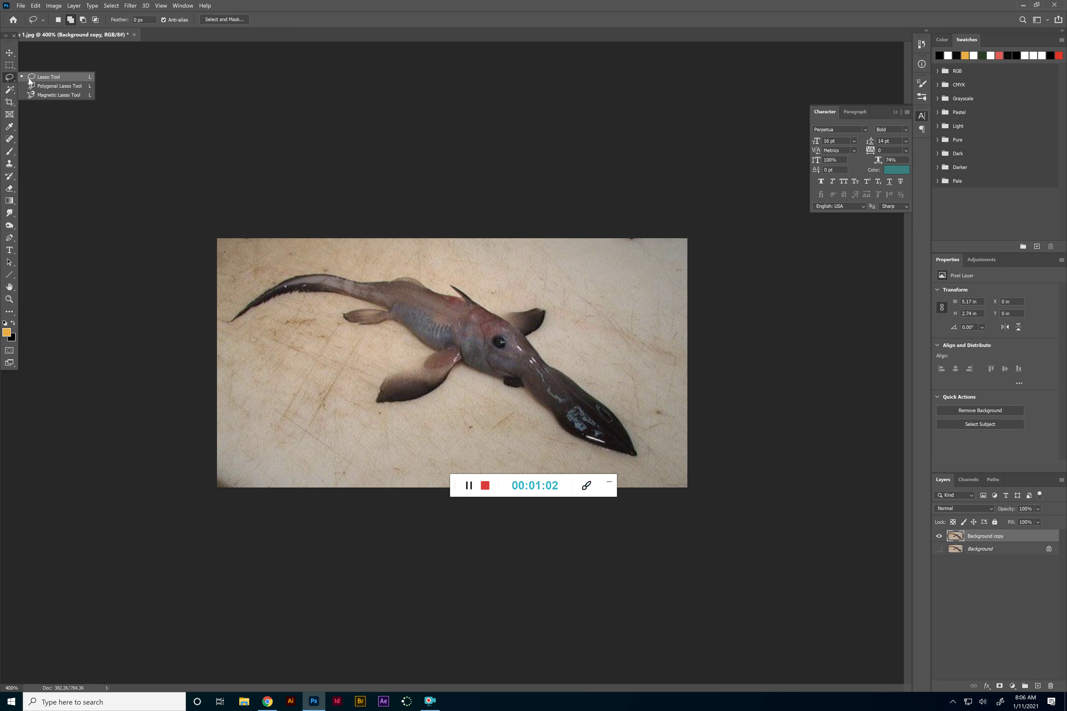
pyautogui.click(55, 88)
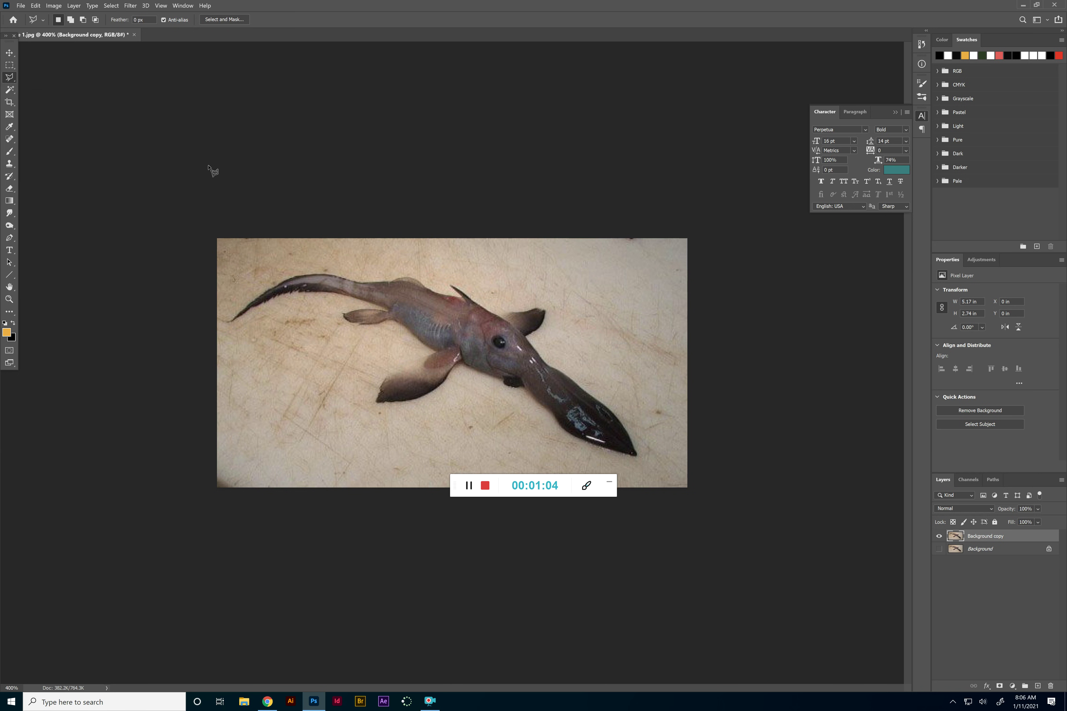
pyautogui.click(273, 363)
pyautogui.click(362, 262)
pyautogui.click(527, 267)
pyautogui.click(623, 302)
pyautogui.click(610, 368)
pyautogui.click(642, 420)
pyautogui.click(649, 466)
pyautogui.click(573, 458)
pyautogui.click(506, 404)
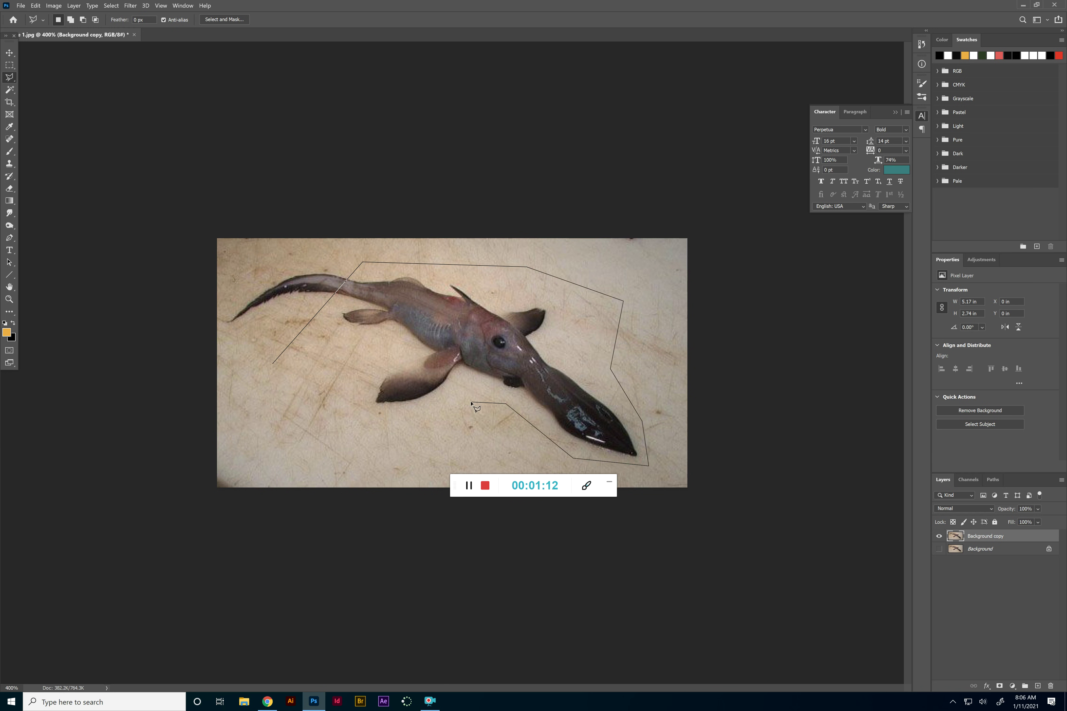
# Remove the last few polygon points, route the outline around the snout and beneath the fins, close the selection and clear it
pyautogui.press('BackSpace')
pyautogui.press('BackSpace')
pyautogui.press('BackSpace')
pyautogui.press('BackSpace')
pyautogui.click(639, 404)
pyautogui.click(639, 482)
pyautogui.click(453, 398)
pyautogui.click(345, 430)
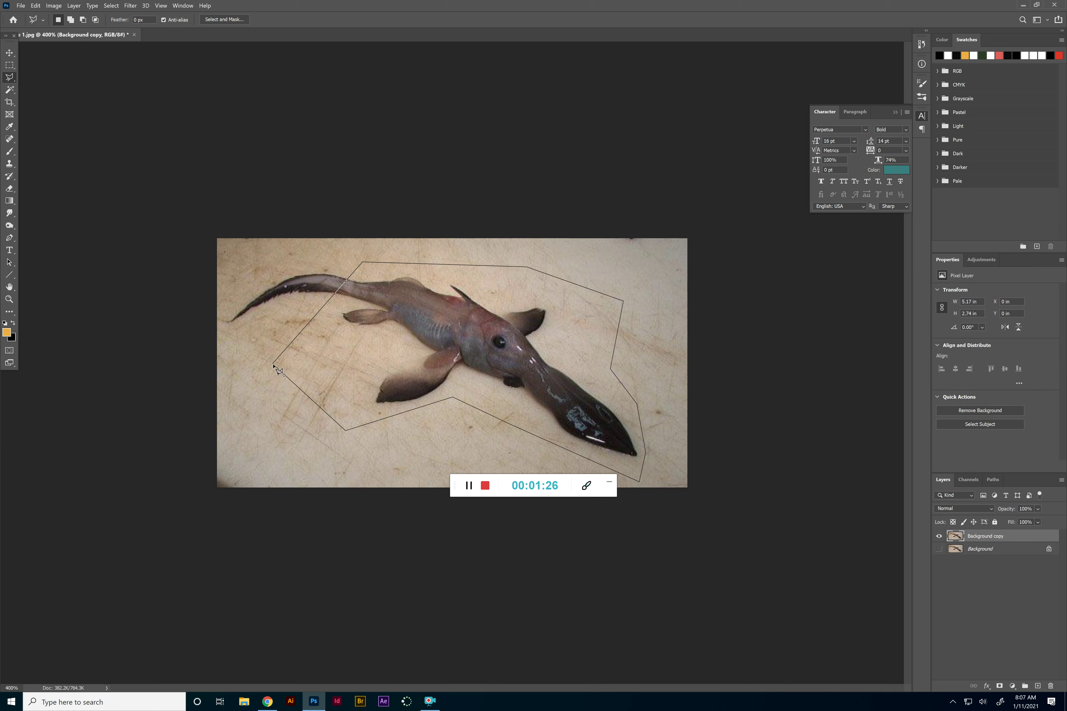
pyautogui.doubleClick(320, 419)
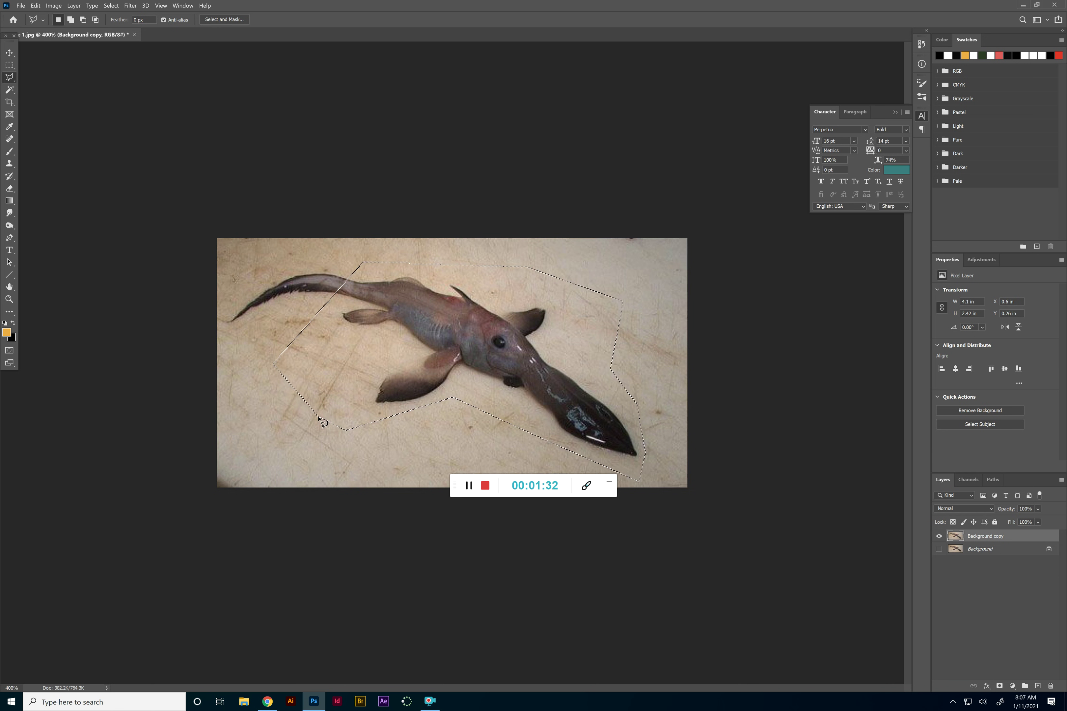
pyautogui.hotkey('ctrl', 'd')
# Trace the fish's whole outline with the Magnetic Lasso, removing stray anchor points, close the selection and clear it
pyautogui.rightClick(9, 79)
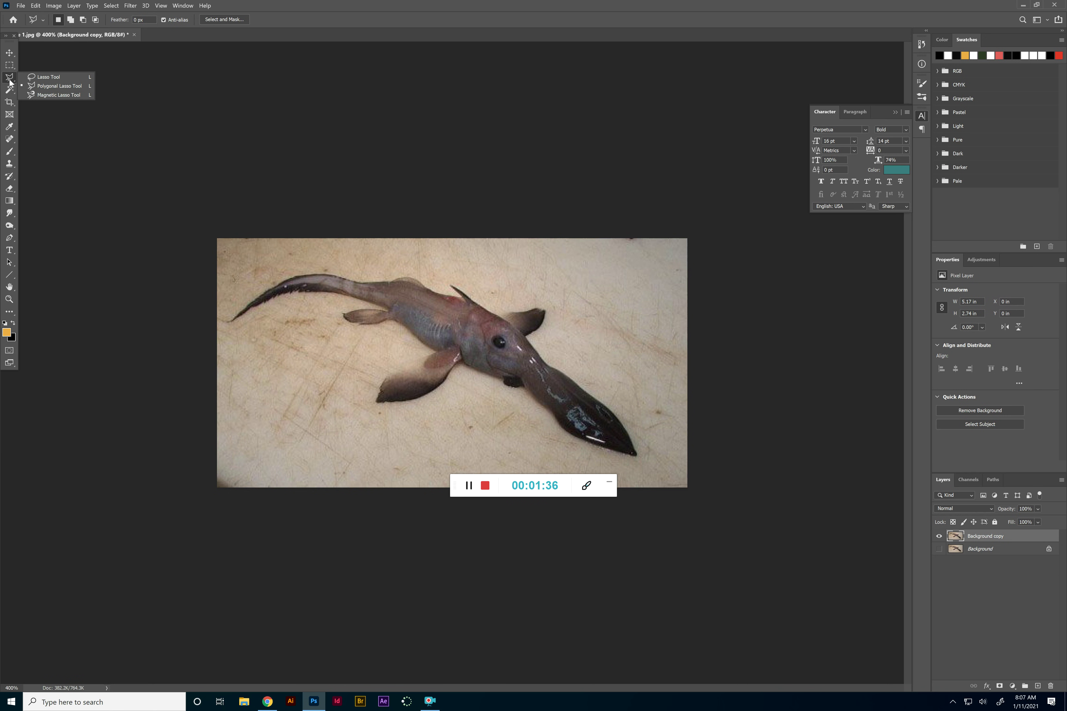
pyautogui.click(63, 89)
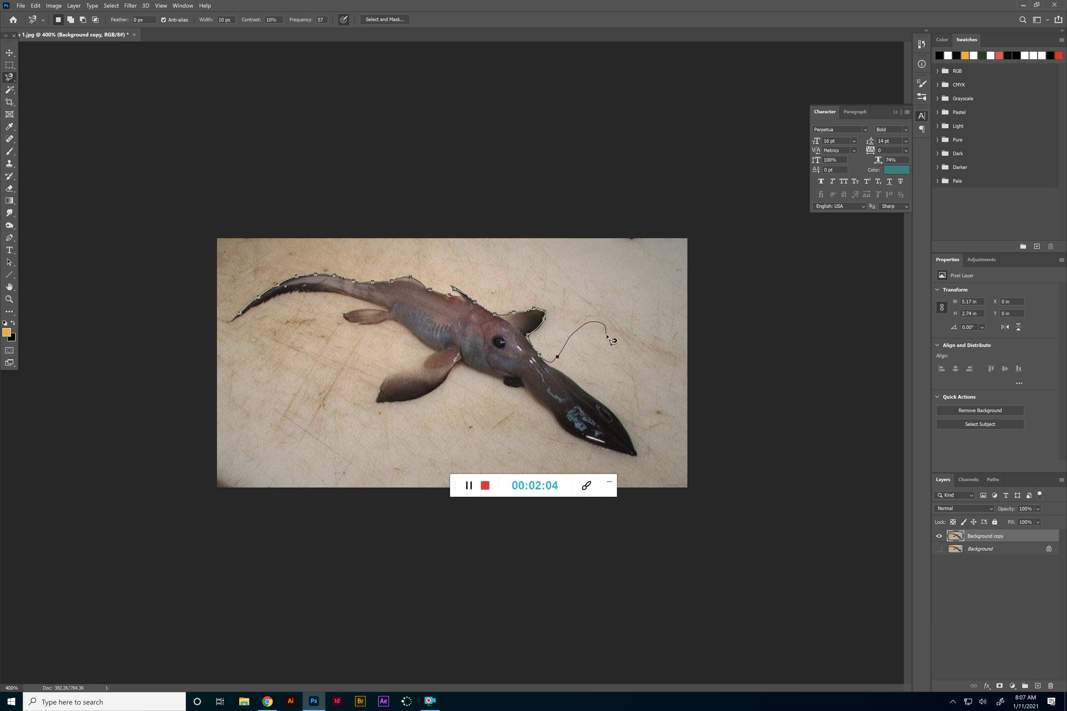
pyautogui.press('BackSpace')
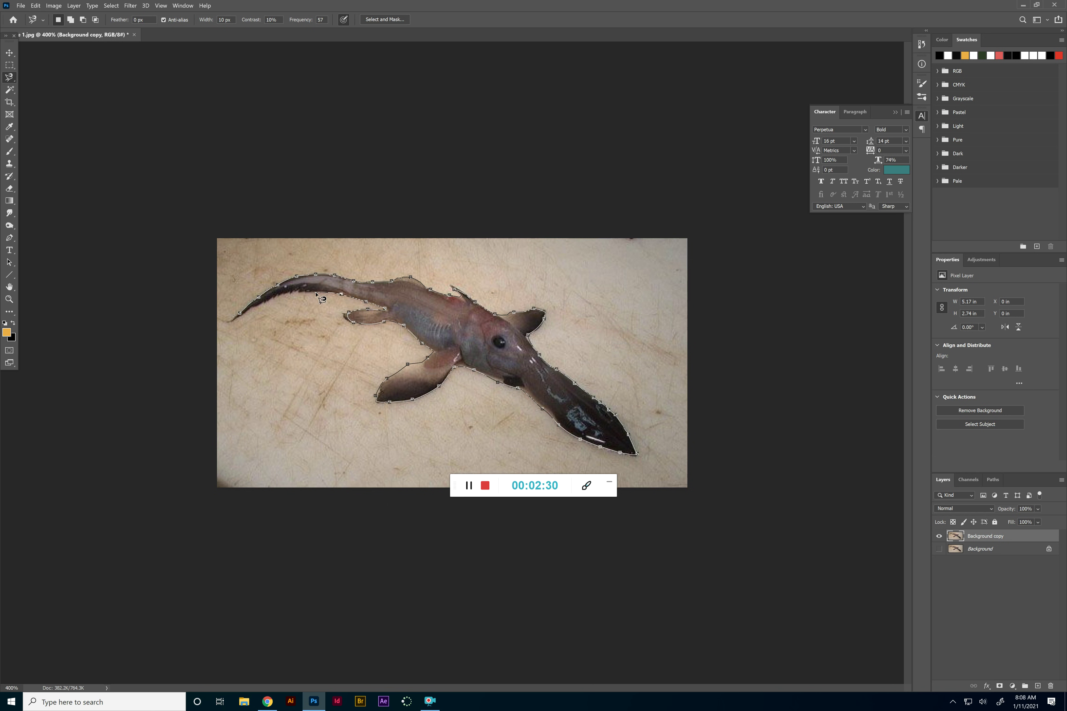
pyautogui.click(240, 314)
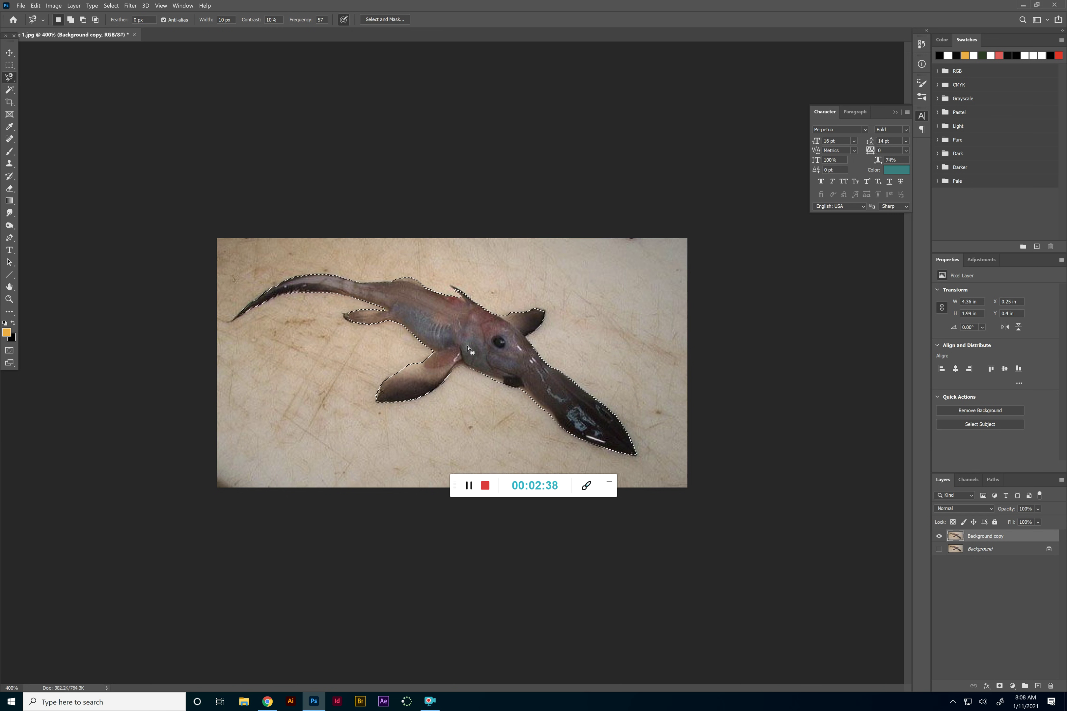
pyautogui.hotkey('ctrl', 'd')
# Select a patch of similar color on the fish's back with the Magic Wand
pyautogui.click(10, 90)
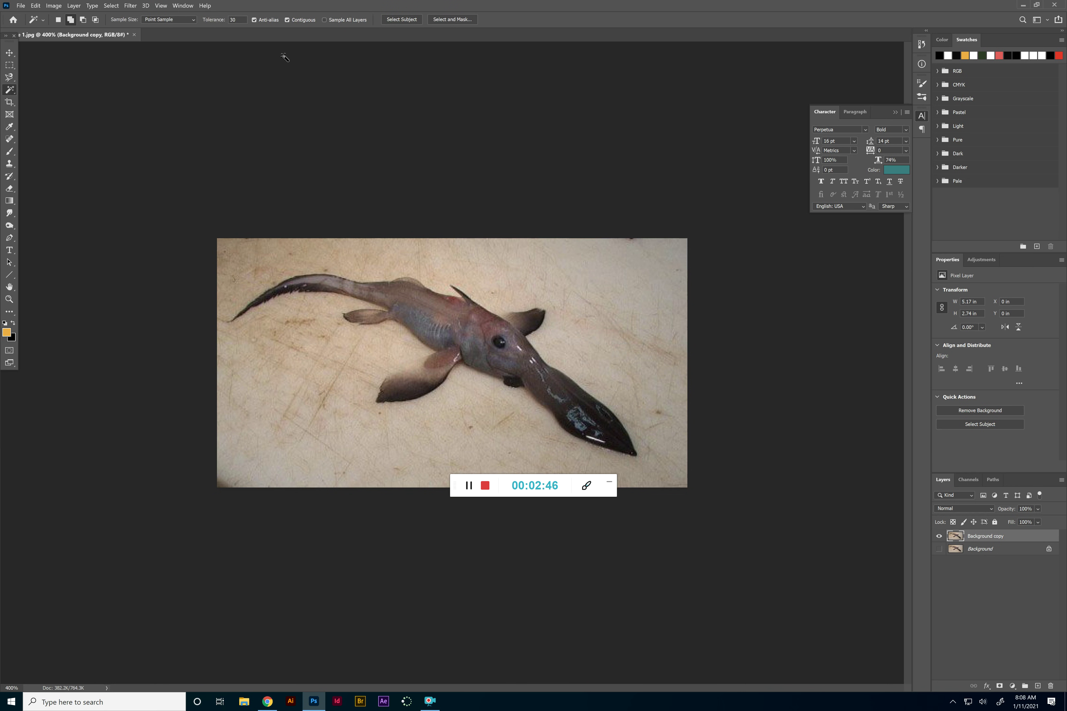
pyautogui.click(447, 318)
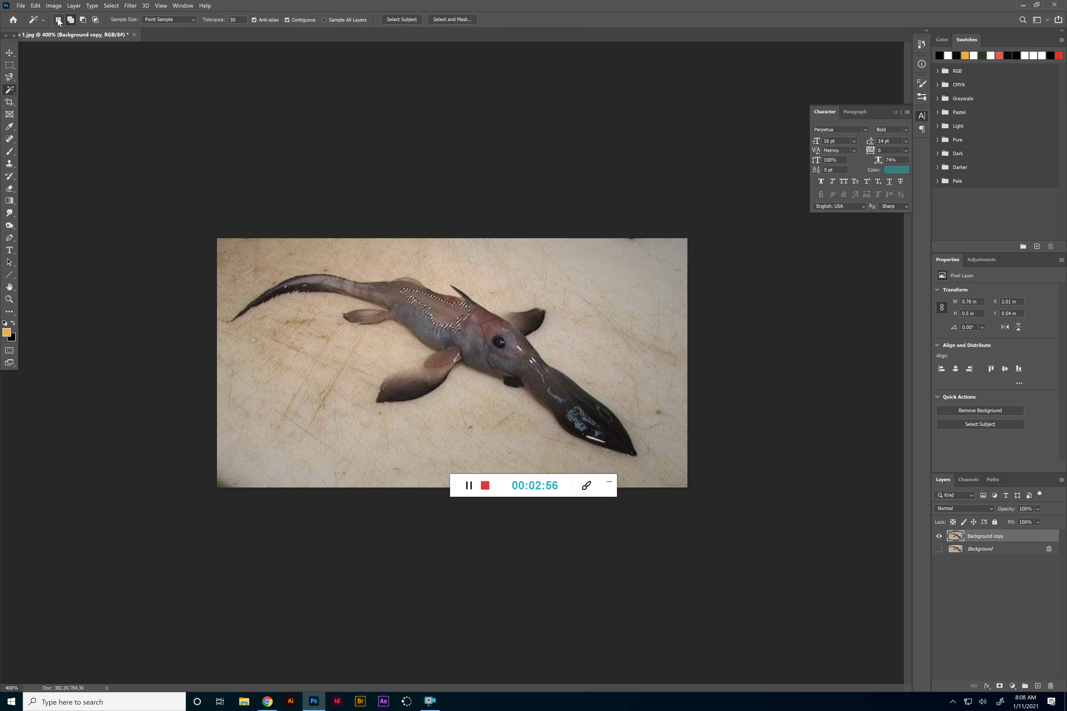
pyautogui.click(10, 77)
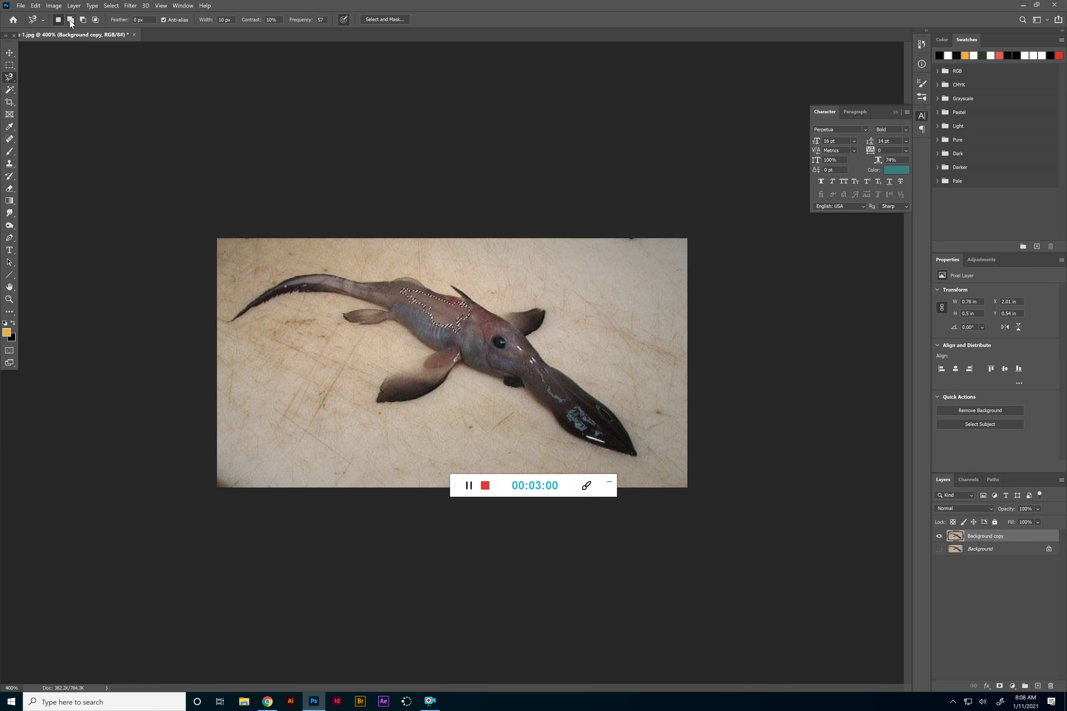
pyautogui.rightClick(9, 77)
pyautogui.click(35, 77)
pyautogui.click(10, 90)
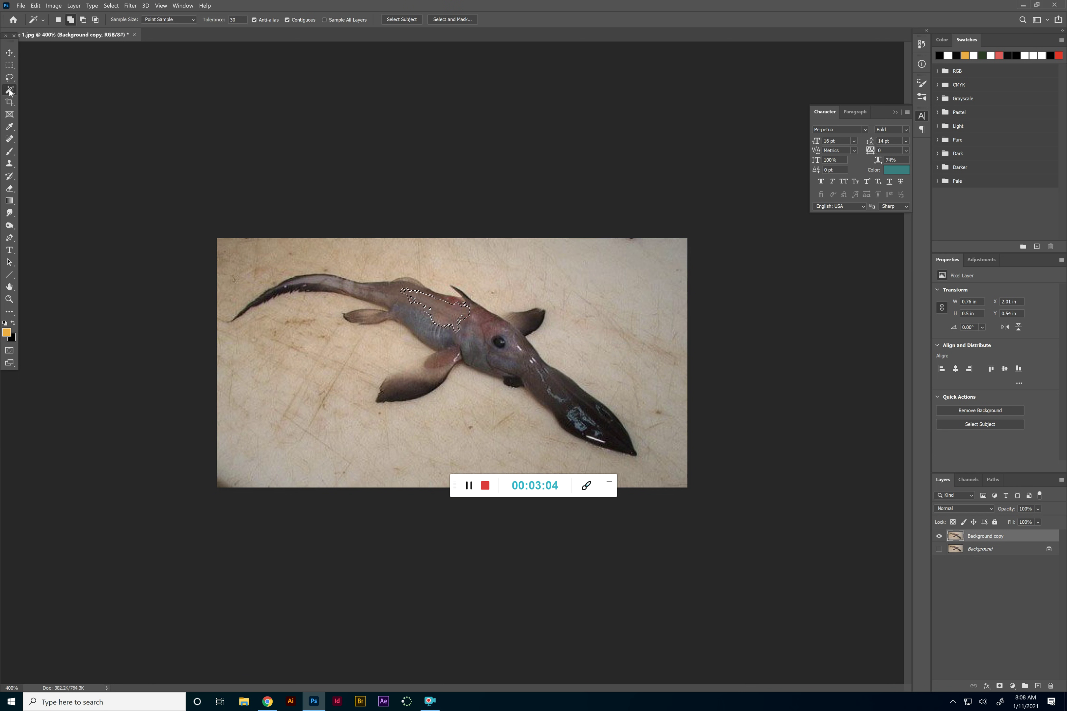
# Switch to the Quick Selection tool and clear the patch selected on the fish's back
pyautogui.rightClick(10, 91)
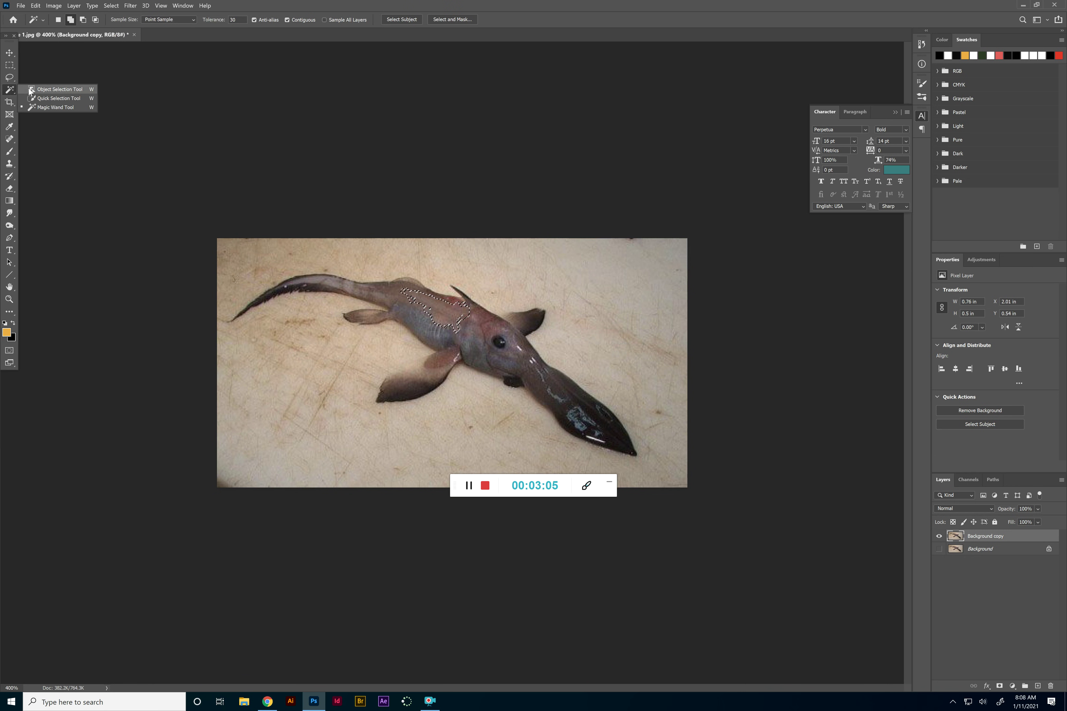
pyautogui.click(47, 100)
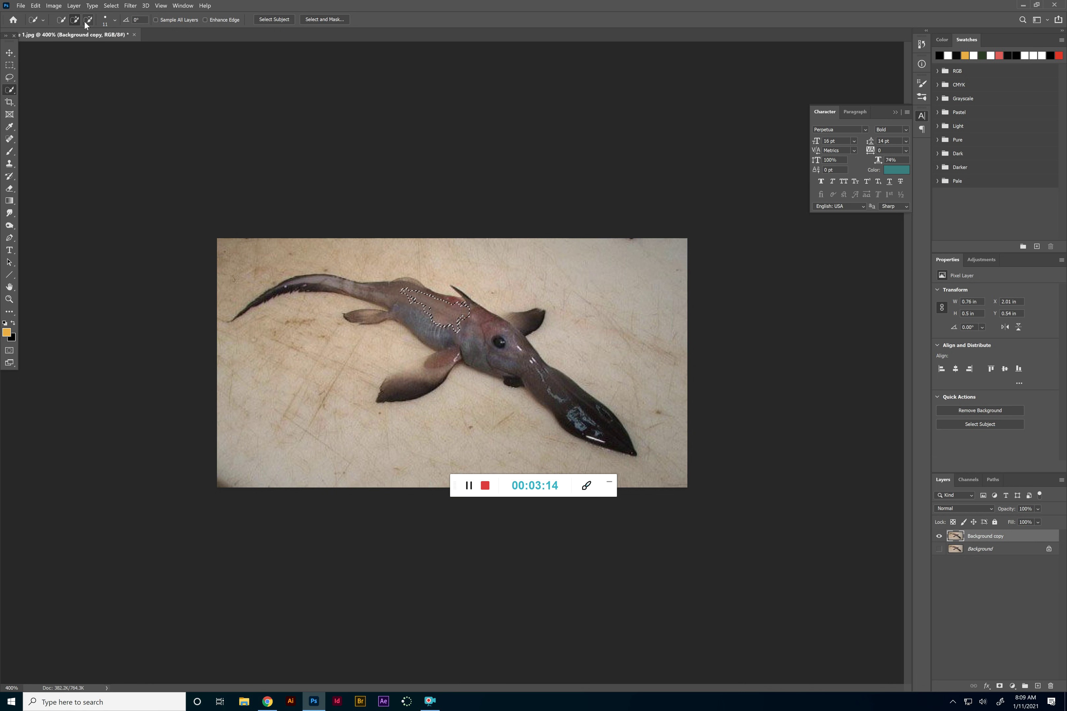
pyautogui.hotkey('ctrl', 'shift', 's')
pyautogui.click(260, 267)
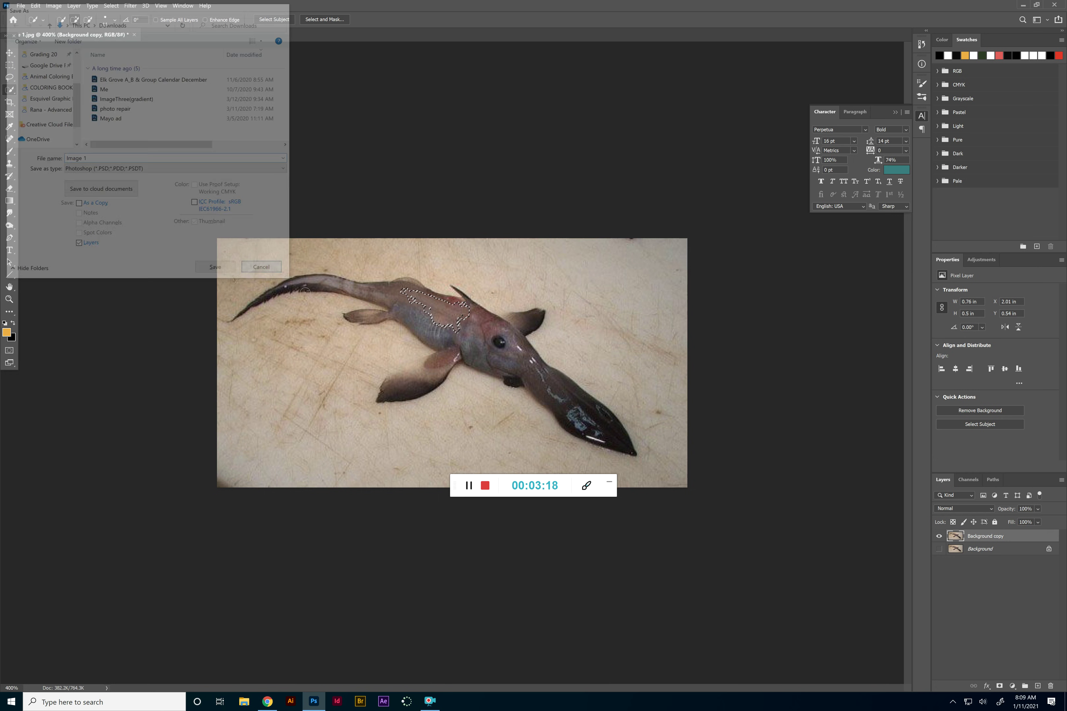
pyautogui.hotkey('ctrl', 'd')
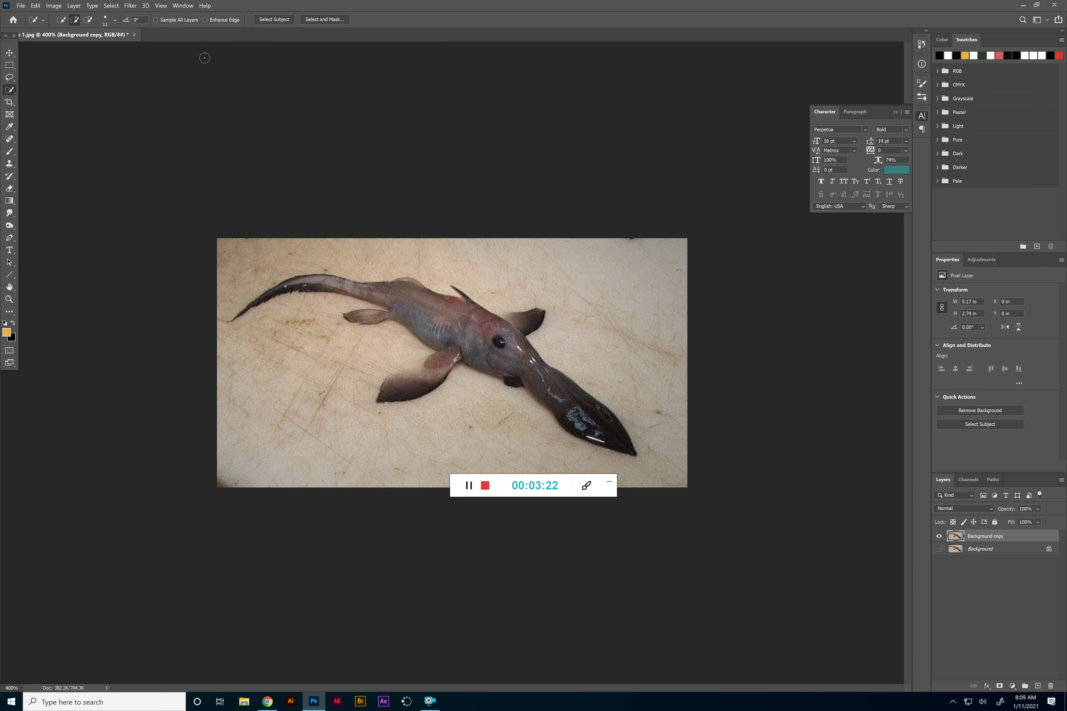
# Reduce the brush size of the Quick Selection tool
pyautogui.click(110, 21)
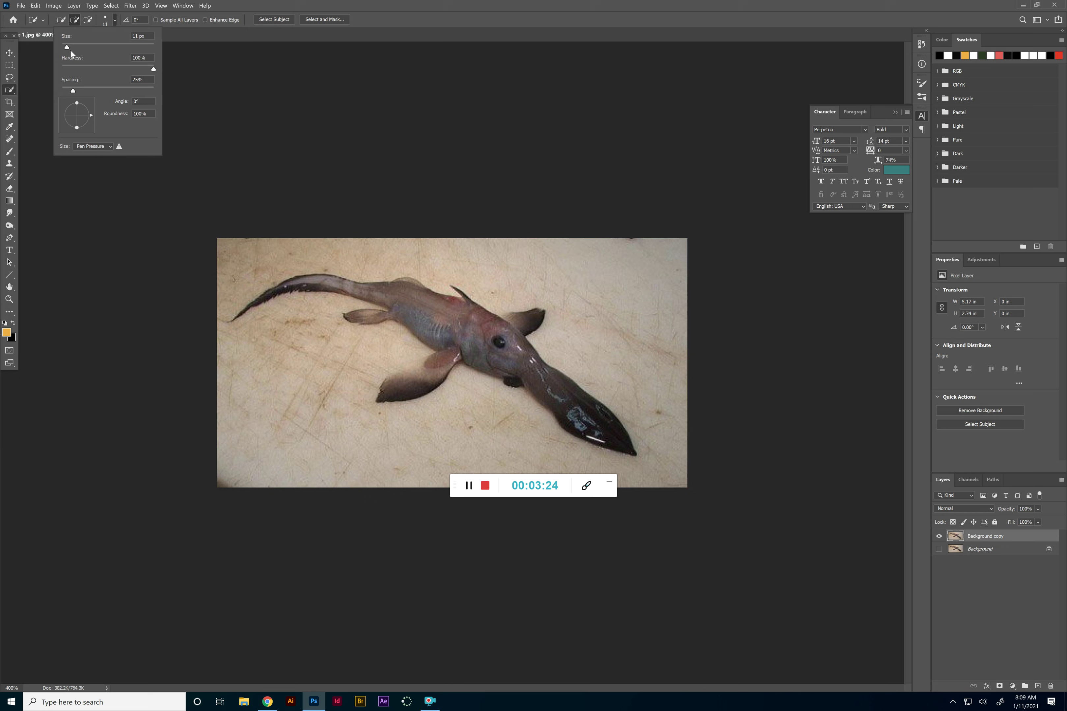
pyautogui.moveTo(67, 48); pyautogui.dragTo(65, 48)
pyautogui.press('Return')
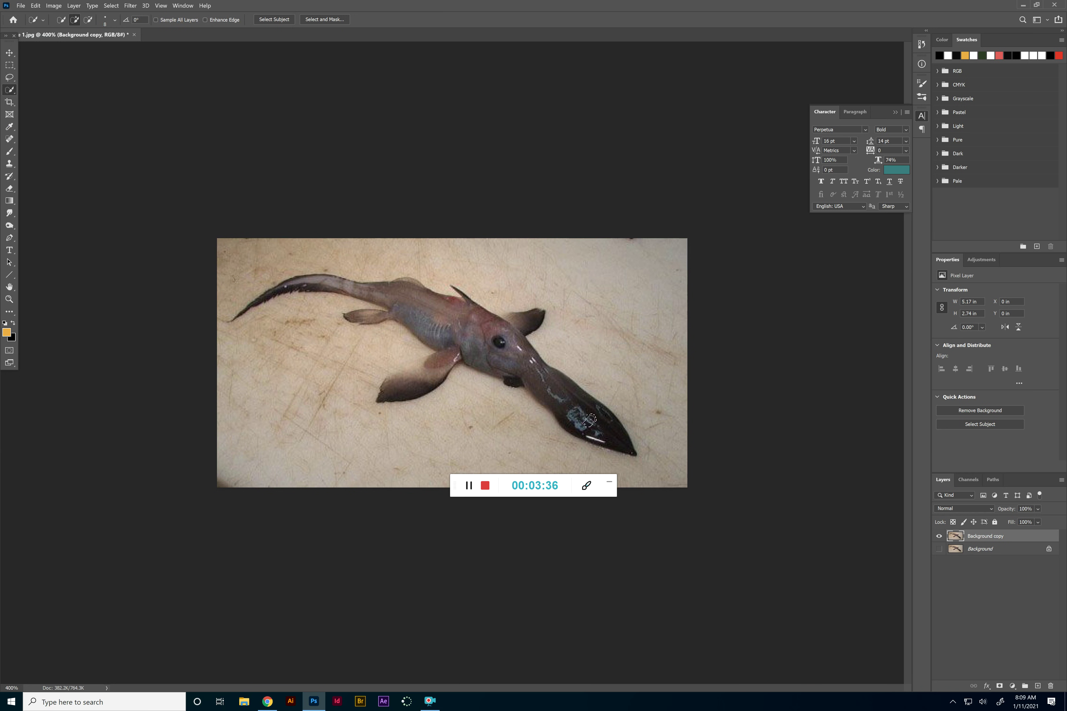
# Brush a Quick Selection over the fish's snout, fin, body and tail, and deselect it
pyautogui.moveTo(591, 419)
pyautogui.mouseDown()
pyautogui.moveTo(496, 347)
pyautogui.moveTo(517, 328)
pyautogui.moveTo(490, 337)
pyautogui.moveTo(466, 312)
pyautogui.moveTo(446, 362)
pyautogui.moveTo(404, 385)
pyautogui.moveTo(427, 374)
pyautogui.mouseUp()
pyautogui.moveTo(464, 330); pyautogui.dragTo(420, 313)
pyautogui.moveTo(355, 291)
pyautogui.mouseDown()
pyautogui.moveTo(325, 284)
pyautogui.moveTo(237, 319)
pyautogui.mouseUp()
pyautogui.hotkey('ctrl', 'd')
# Select the whole fish with the Object Selection tool in Lasso mode by encircling it
pyautogui.rightClick(12, 91)
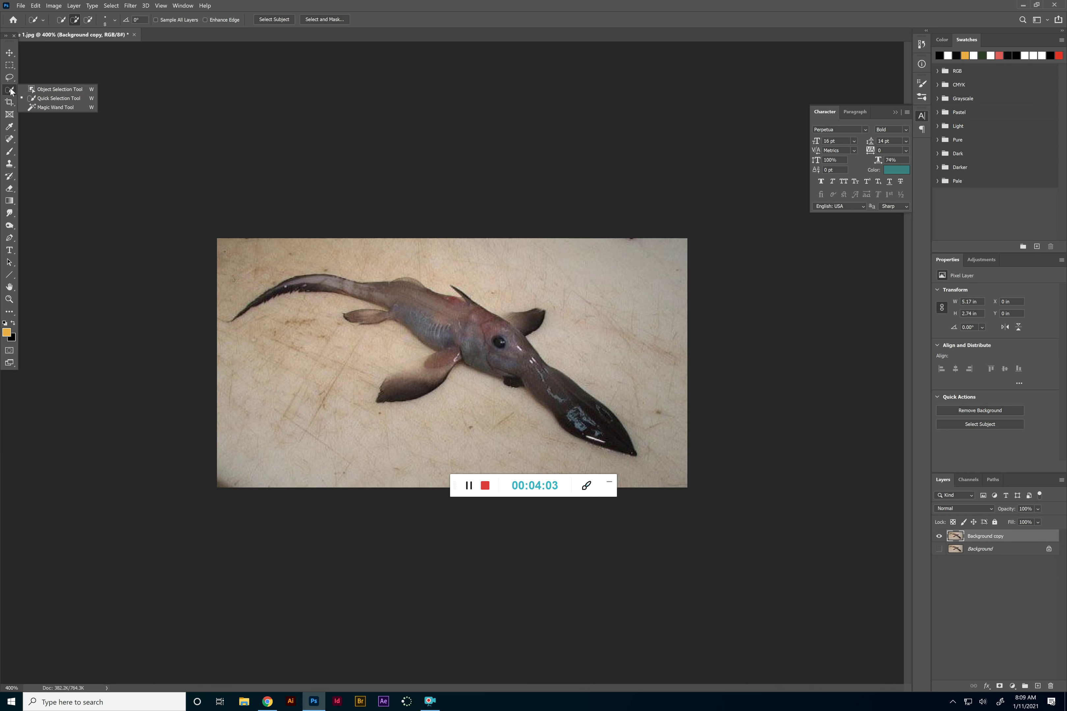
pyautogui.click(48, 91)
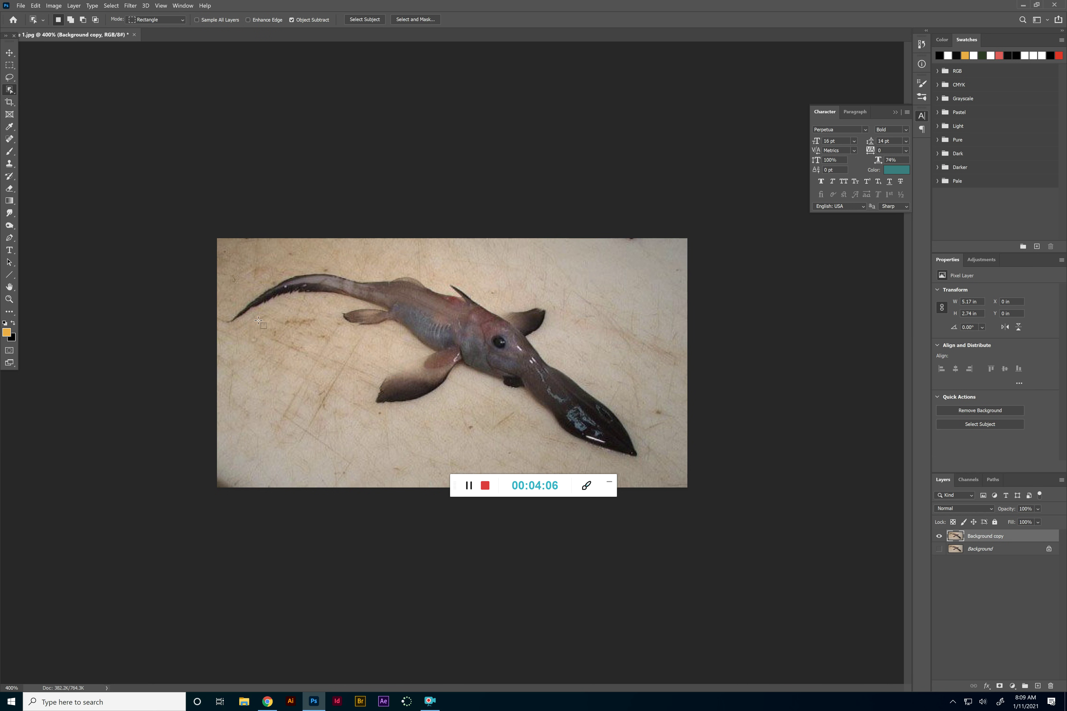
pyautogui.click(161, 20)
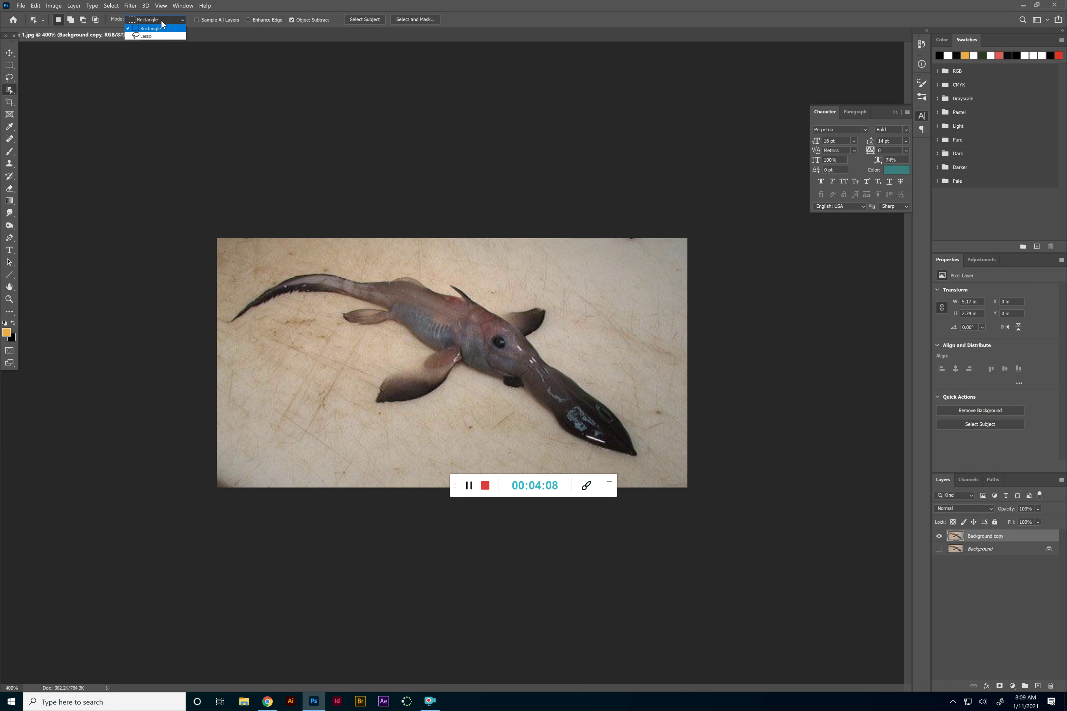
pyautogui.click(144, 36)
pyautogui.moveTo(269, 272)
pyautogui.mouseDown()
pyautogui.moveTo(235, 327)
pyautogui.moveTo(322, 317)
pyautogui.moveTo(369, 354)
pyautogui.moveTo(390, 418)
pyautogui.moveTo(542, 425)
pyautogui.moveTo(645, 462)
pyautogui.moveTo(556, 360)
pyautogui.moveTo(563, 294)
pyautogui.moveTo(327, 270)
pyautogui.mouseUp()
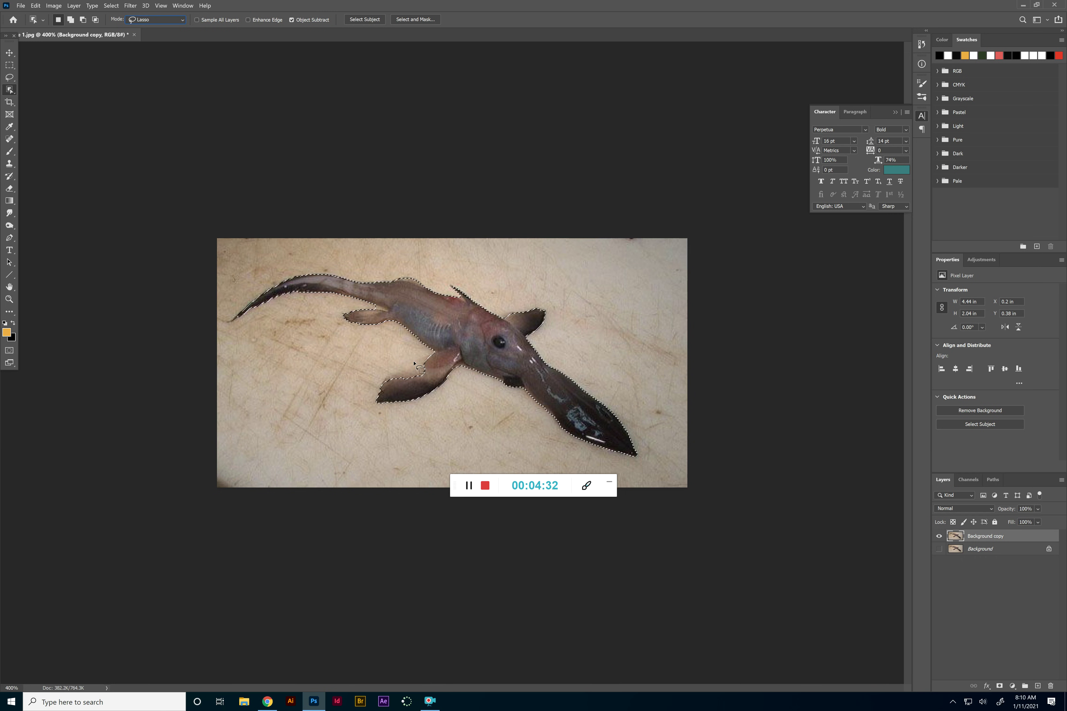
# Add the missing upper part of the large lower fin to the selection with the Quick Selection tool
pyautogui.click(10, 90)
pyautogui.click(46, 98)
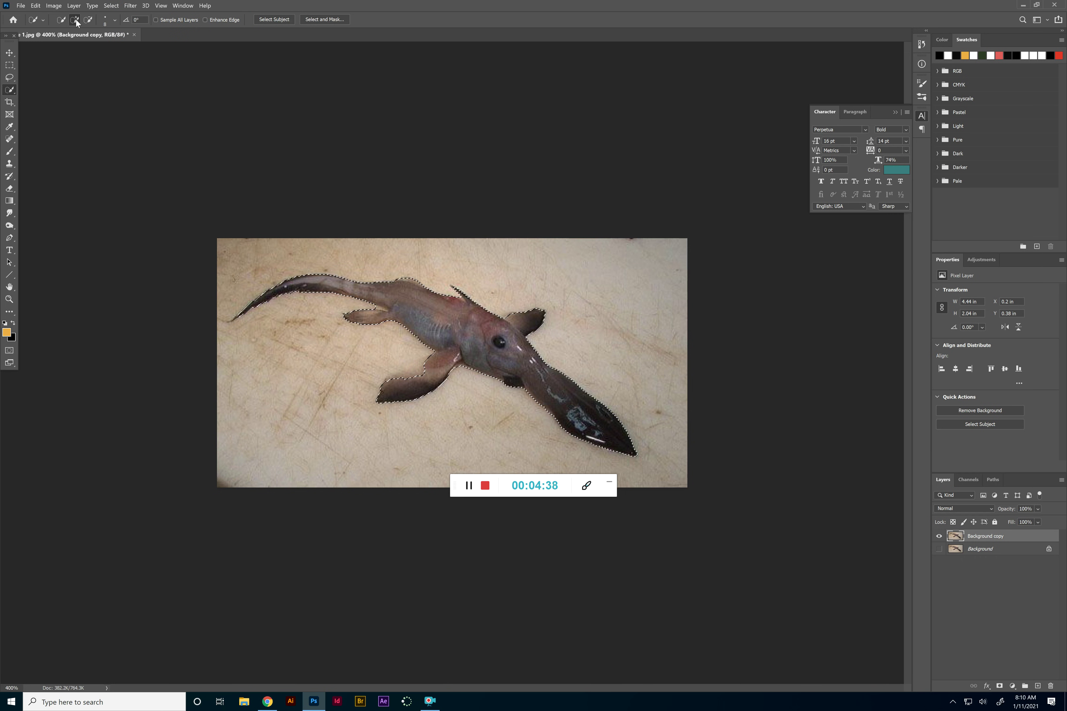
pyautogui.moveTo(382, 356); pyautogui.dragTo(416, 373)
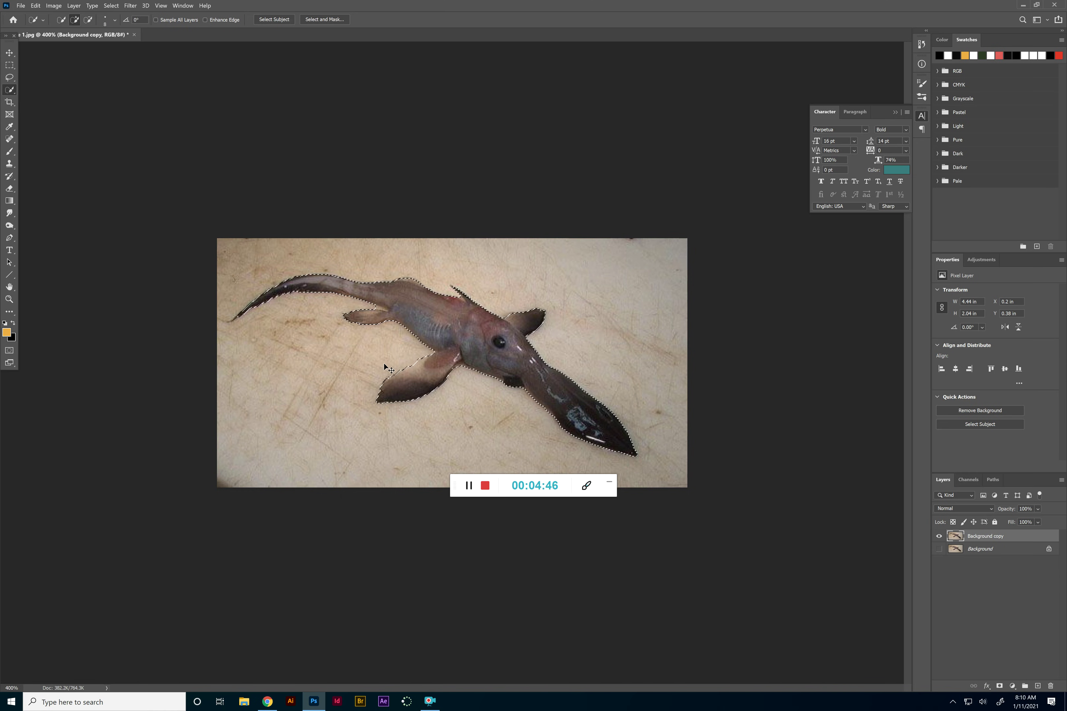
# Subtract the background sliver between the small rear fin and the body from the selection with a 2 px Quick Selection brush
pyautogui.hotkey('ctrl', '+')
pyautogui.hotkey('ctrl', '+')
pyautogui.hotkey('ctrl', '+')
pyautogui.hotkey('ctrl', '+')
pyautogui.hotkey('ctrl', '+')
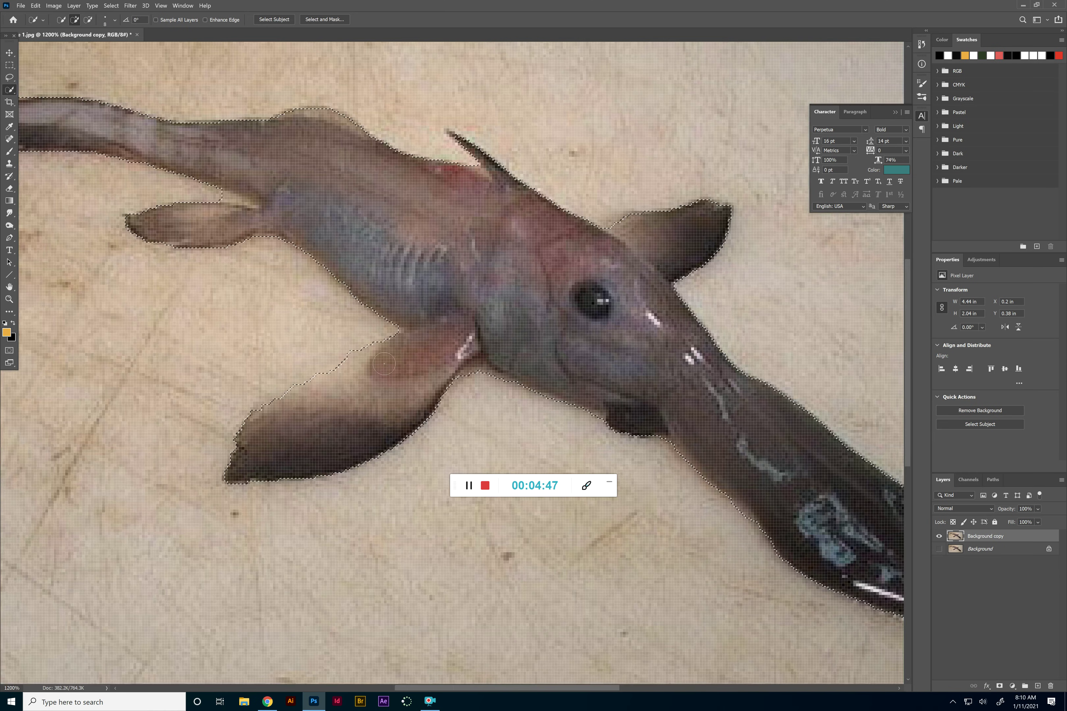
pyautogui.press('h')
pyautogui.moveTo(384, 364); pyautogui.dragTo(245, 272)
pyautogui.moveTo(294, 459); pyautogui.dragTo(241, 236)
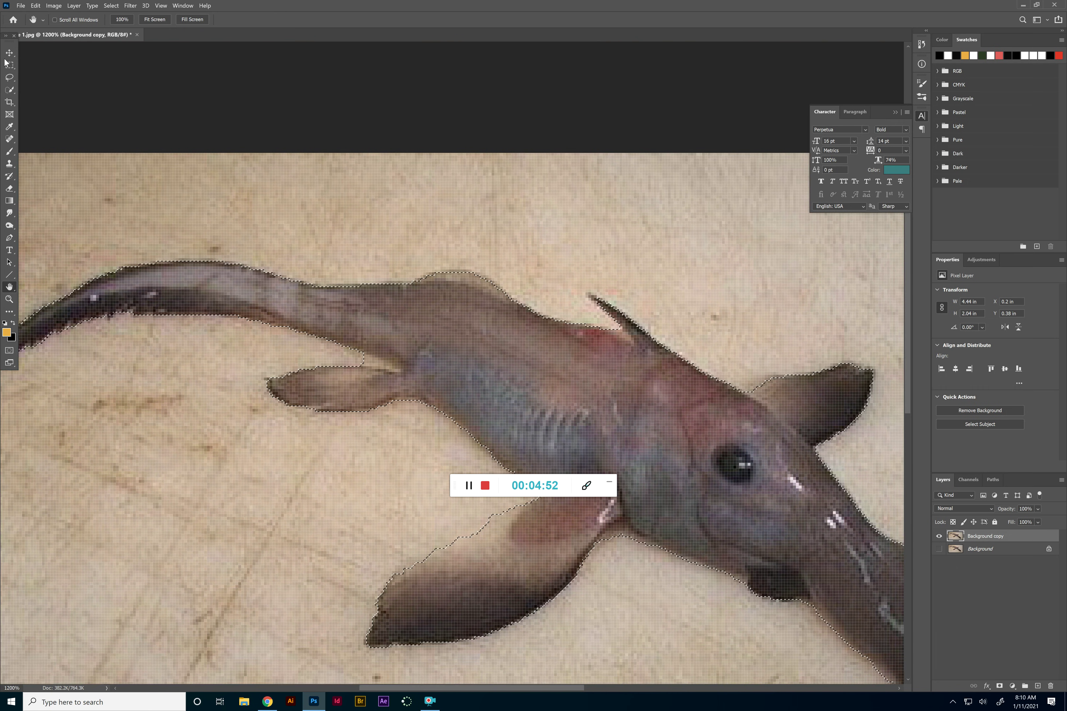
pyautogui.click(9, 90)
pyautogui.click(89, 19)
pyautogui.click(105, 21)
pyautogui.moveTo(65, 46); pyautogui.dragTo(63, 46)
pyautogui.click(365, 358)
pyautogui.moveTo(366, 358); pyautogui.dragTo(381, 366)
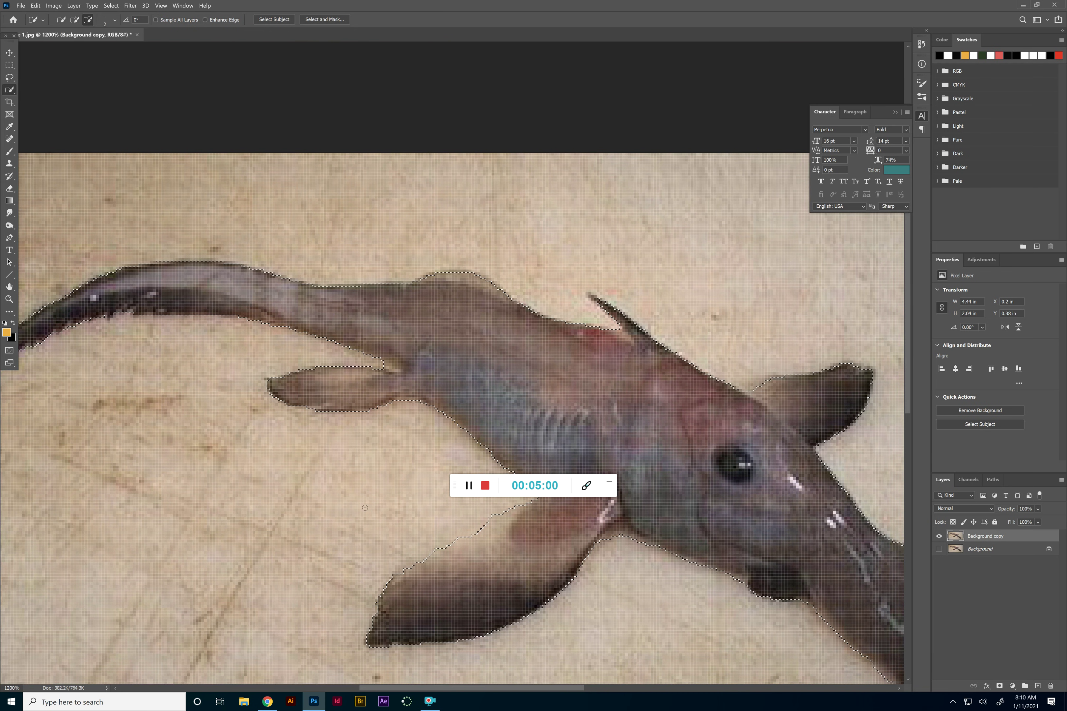
pyautogui.hotkey('ctrl', 'd')
pyautogui.hotkey('ctrl', '0')
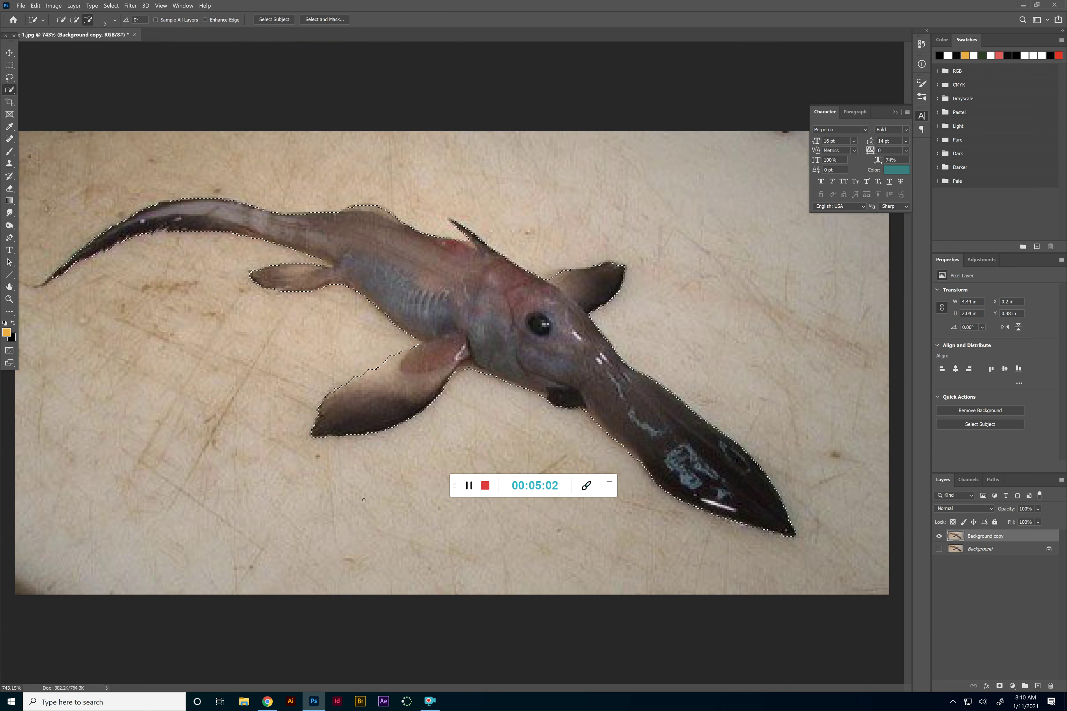